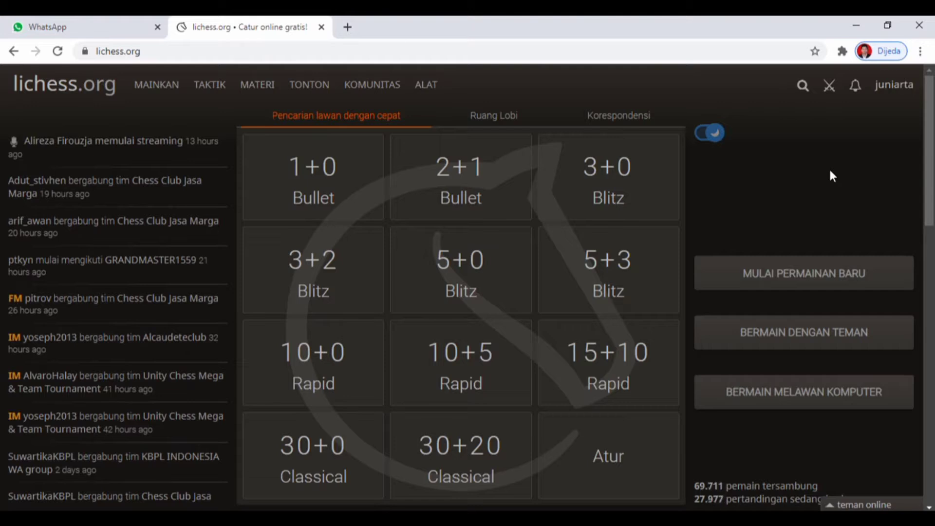
# - Search the site for the opponent's username and open the matching player's profile
pyautogui.click(804, 87)
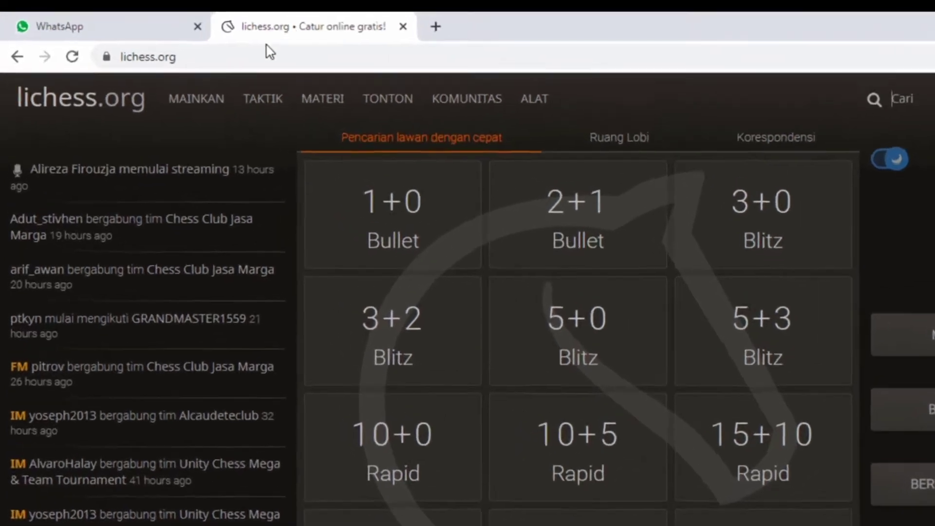
pyautogui.click(200, 49)
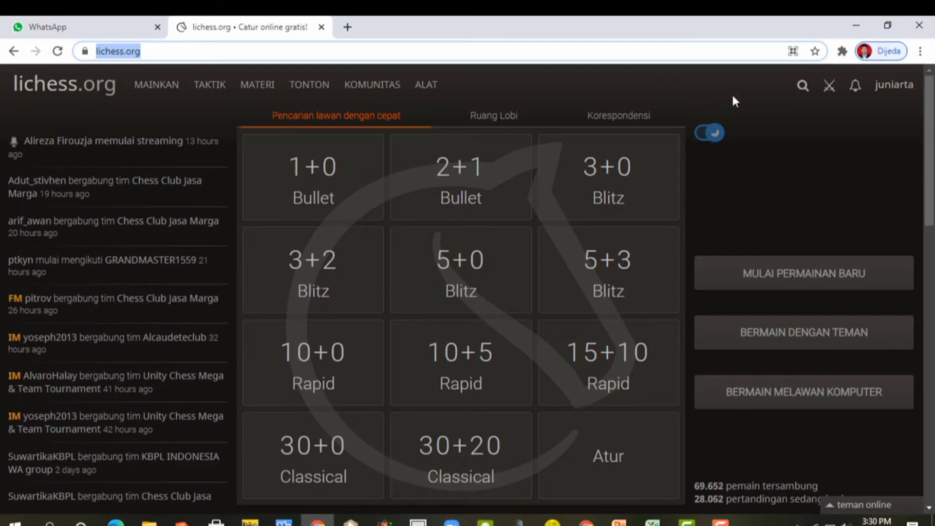
pyautogui.click(802, 88)
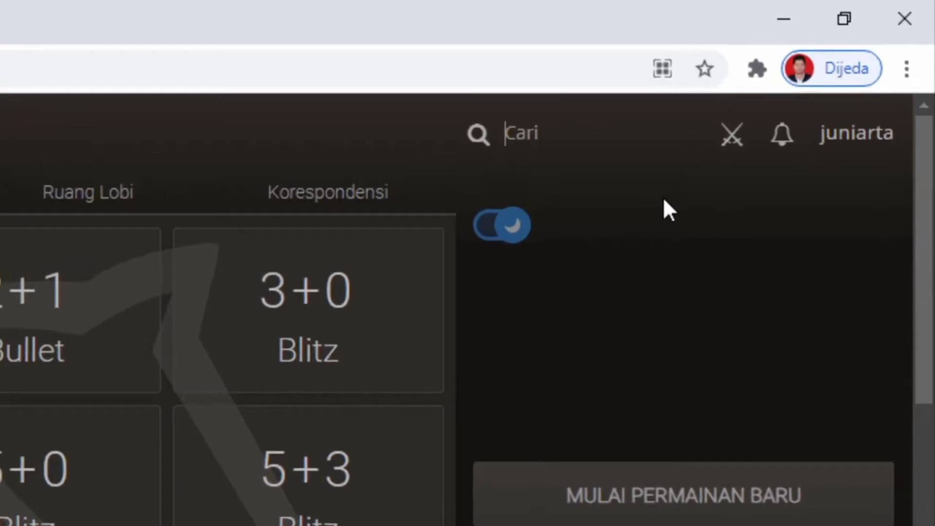
pyautogui.write('kadekju')
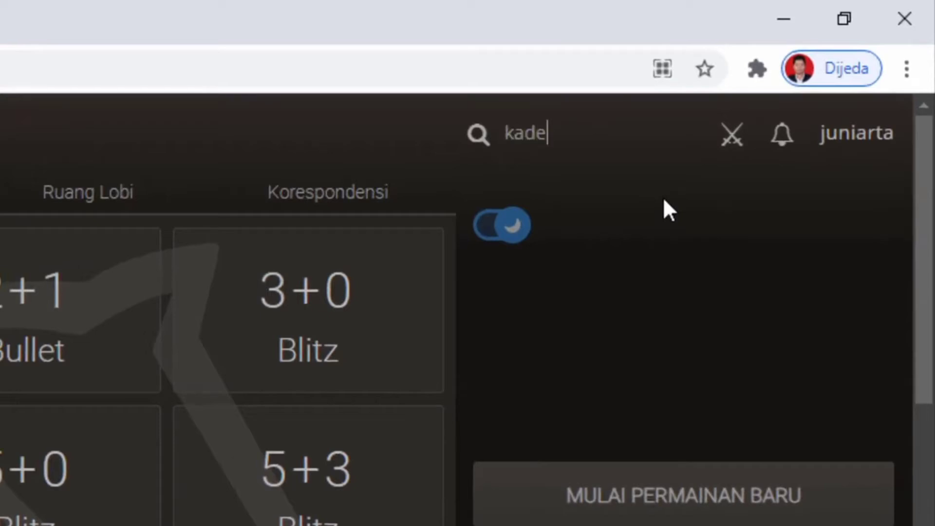
pyautogui.write('niart')
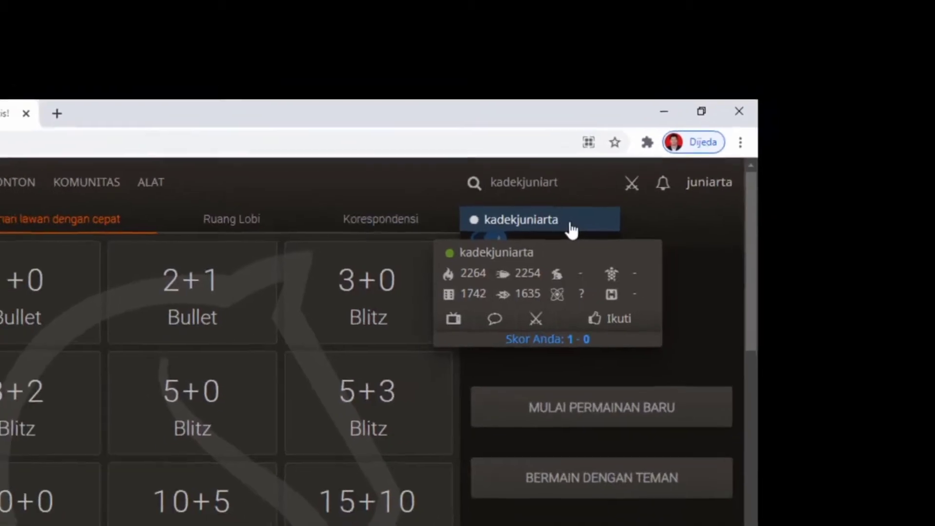
pyautogui.click(571, 227)
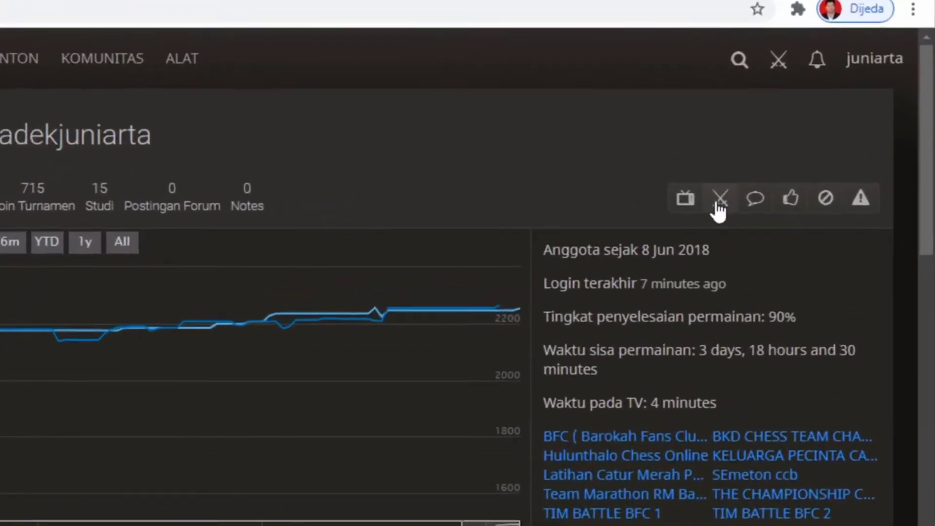
# - Follow the opponent from their profile and locate them in the list of online friends
pyautogui.click(670, 222)
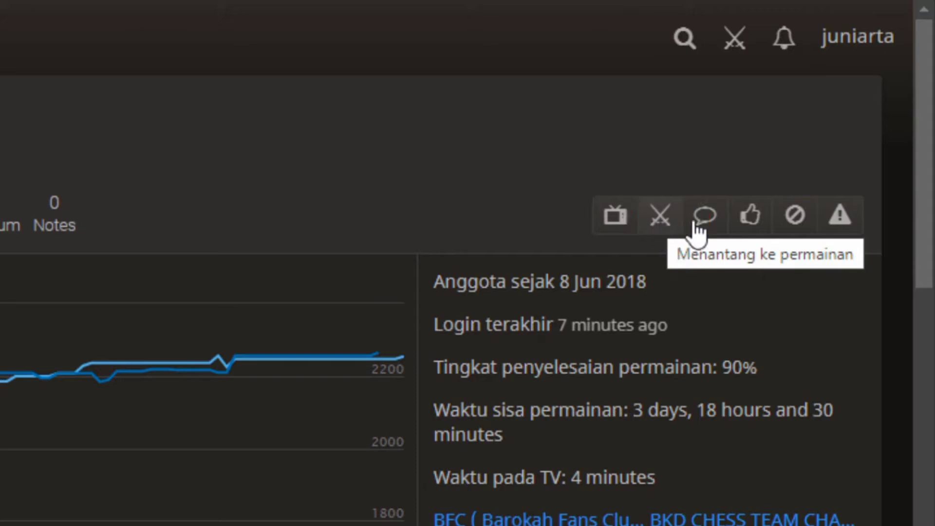
pyautogui.click(750, 227)
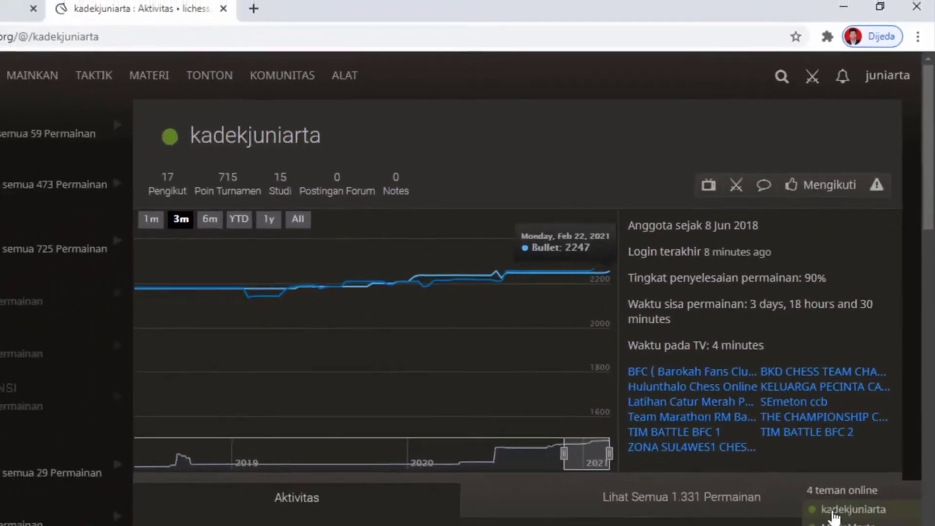
pyautogui.moveTo(834, 512)
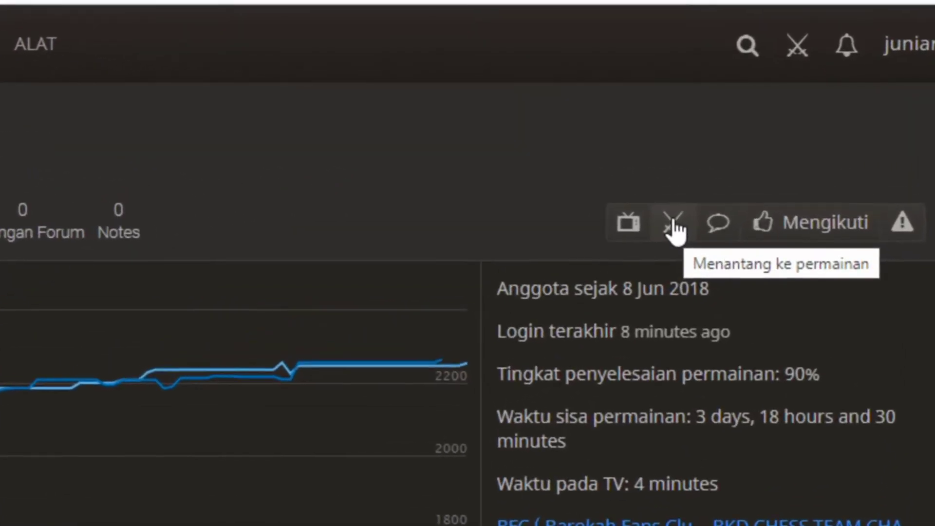
# - Challenge the opponent to an unrated Standard game with 3 minutes per side and no increment, playing White
pyautogui.click(674, 223)
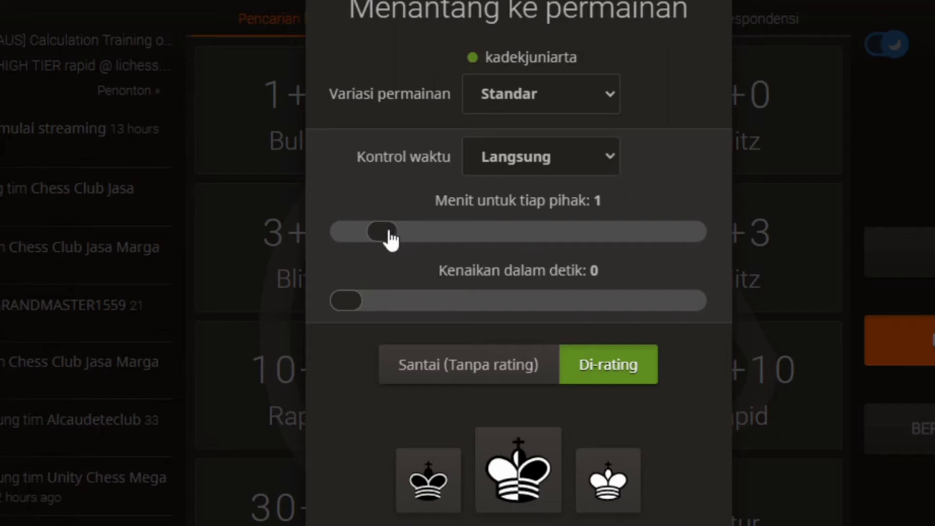
pyautogui.moveTo(388, 239); pyautogui.dragTo(417, 241)
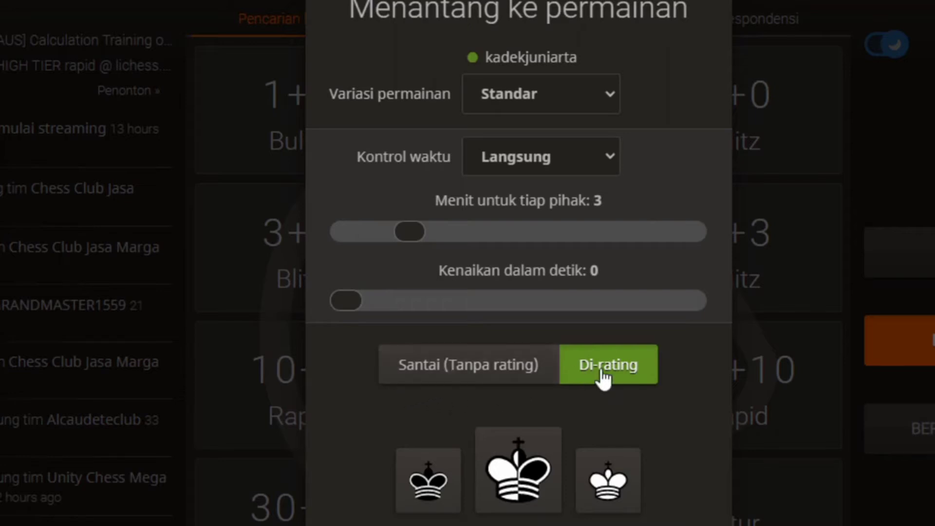
pyautogui.click(470, 376)
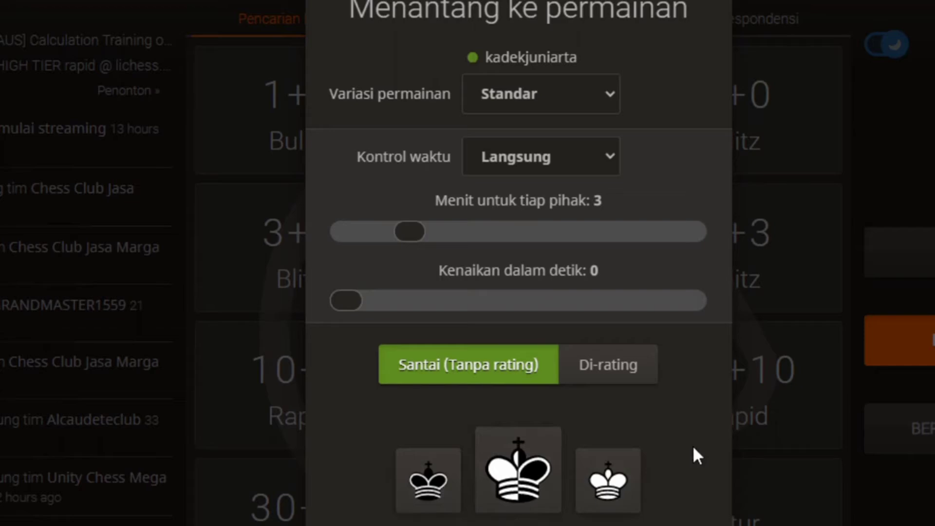
pyautogui.click(633, 470)
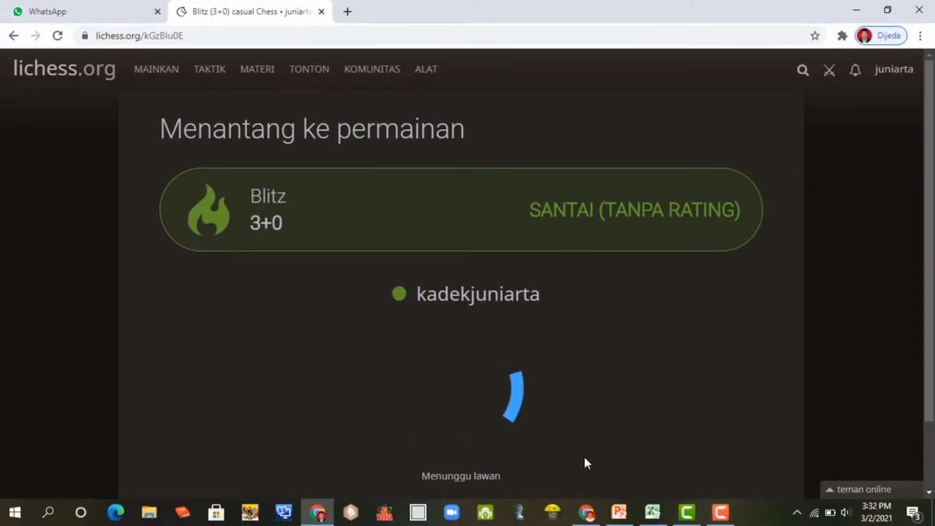
# - Accept the 3+0 challenge in the opponent account's browser window and abort the game from the challenger's account
pyautogui.click(587, 511)
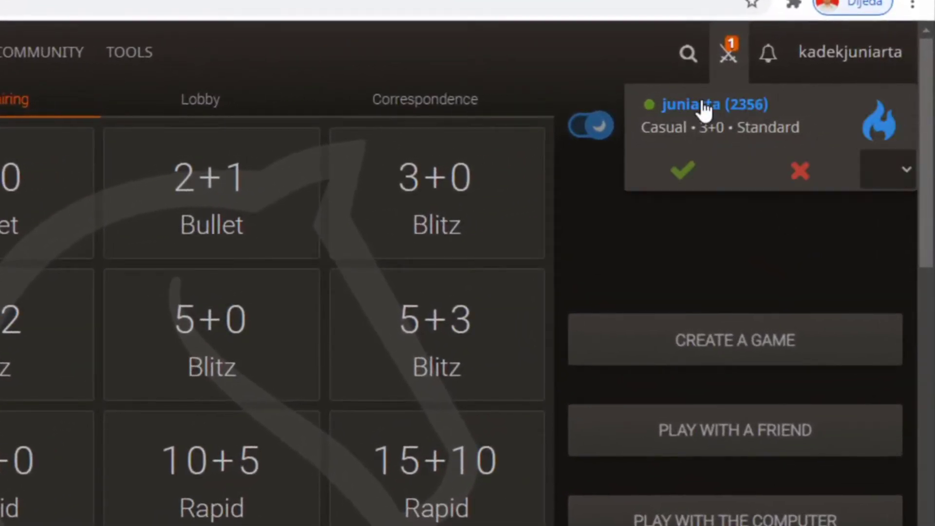
pyautogui.moveTo(683, 130)
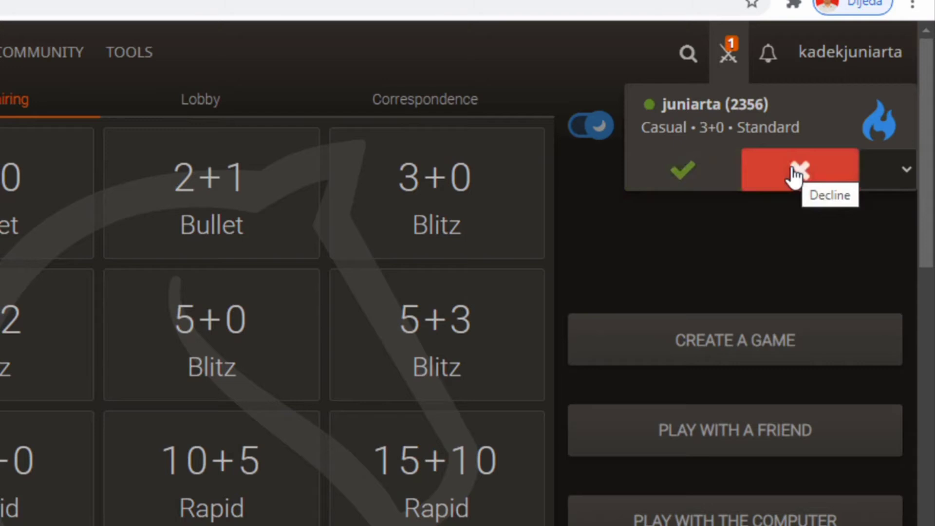
pyautogui.click(696, 180)
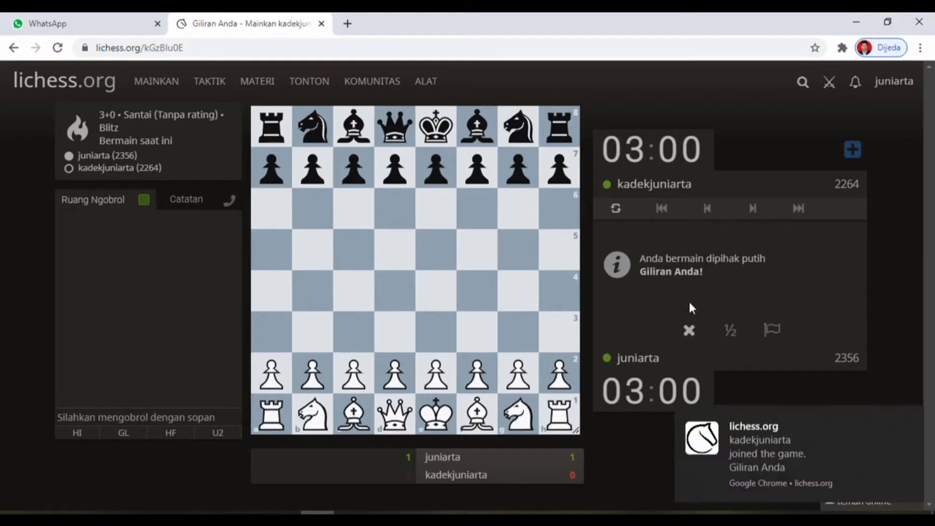
pyautogui.click(690, 331)
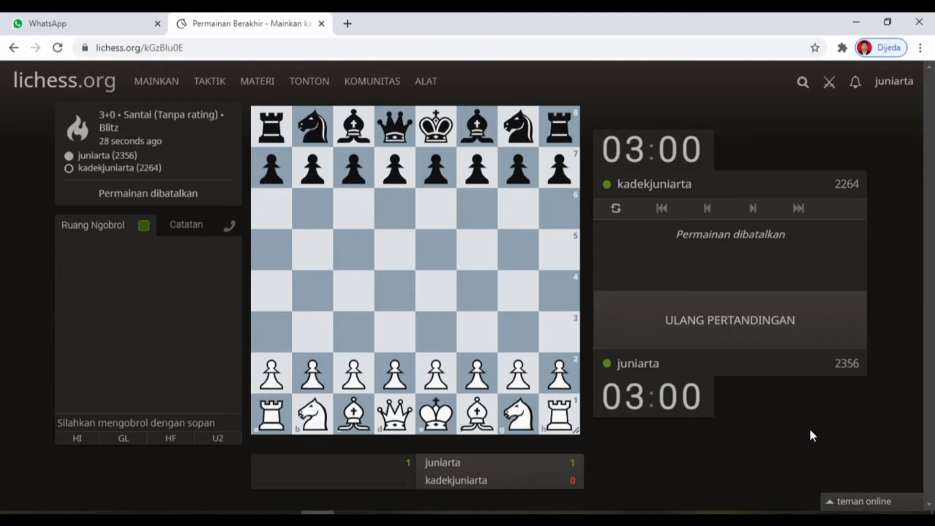
# - Create an unrated 3+0 game against a friend from the home page, playing White, and copy its invitation URL
pyautogui.hotkey('alt', 'Left')
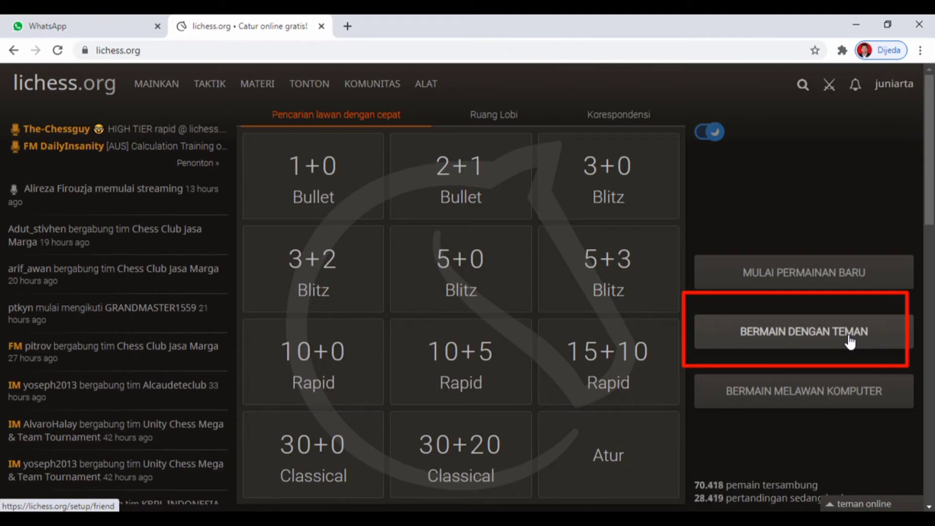
pyautogui.click(850, 341)
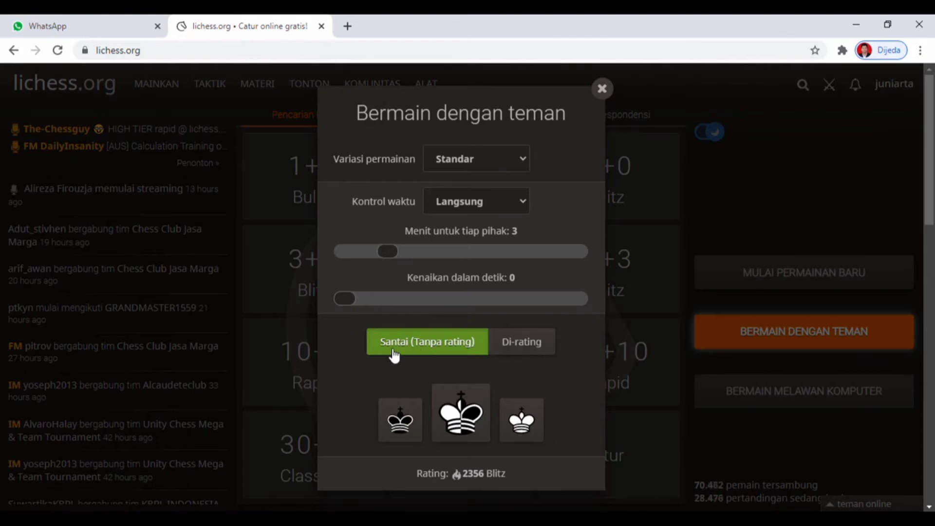
pyautogui.click(531, 439)
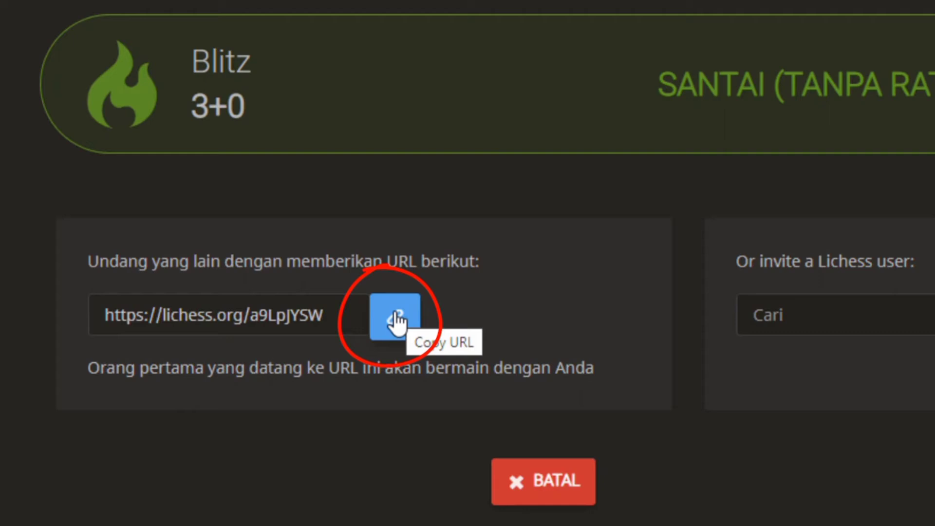
pyautogui.click(396, 316)
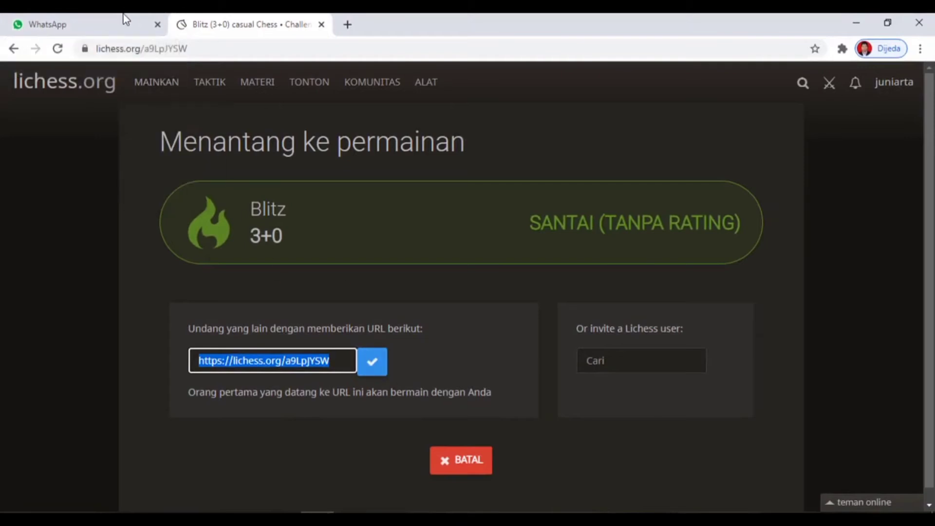
# - Switch to WhatsApp, send the challenge URL in the open chat, and copy the link from the sent message
pyautogui.click(73, 24)
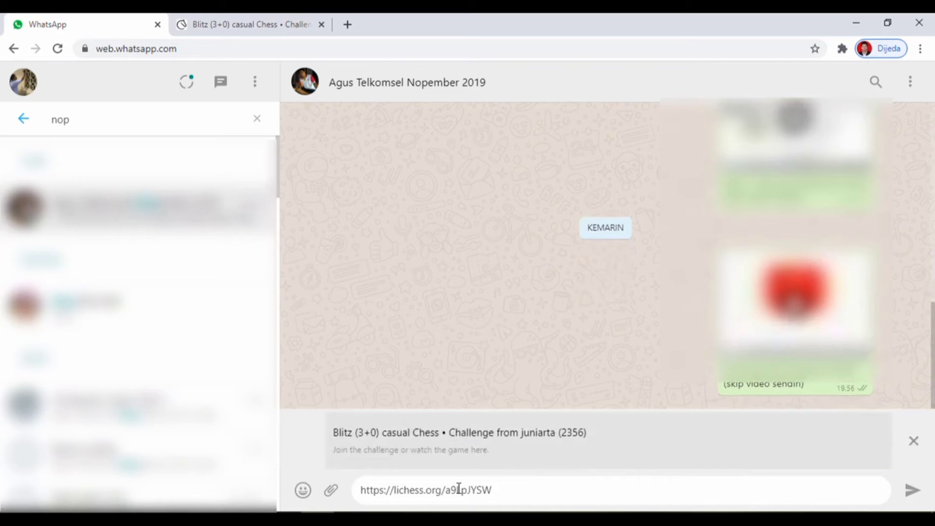
pyautogui.press('Return')
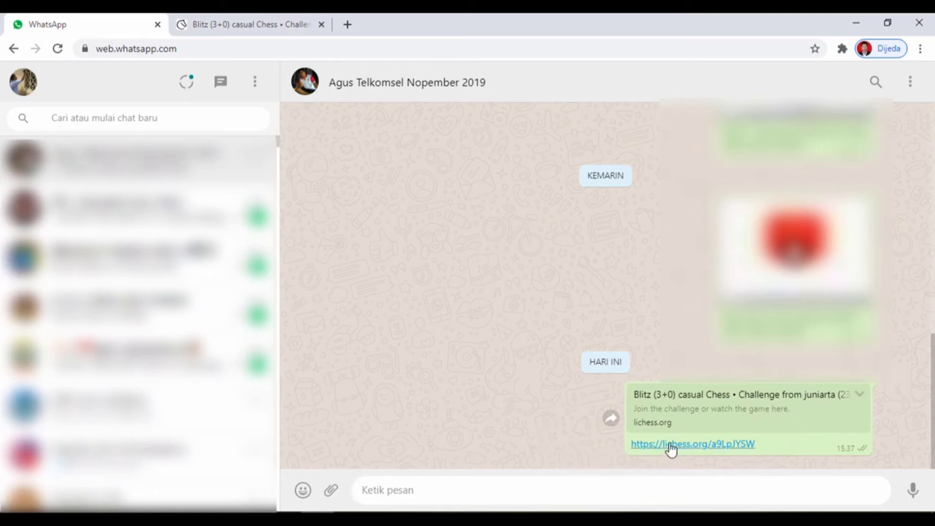
pyautogui.moveTo(624, 446); pyautogui.dragTo(755, 446)
pyautogui.hotkey('ctrl', 'c')
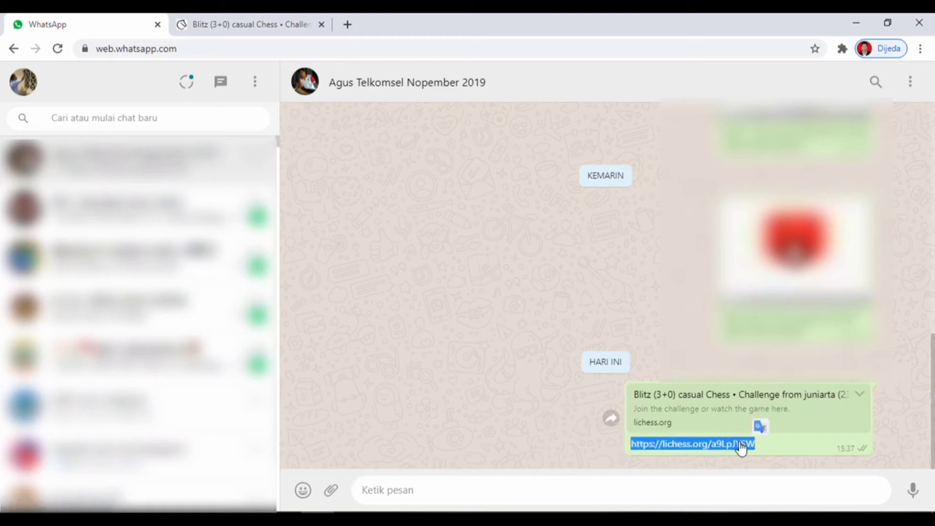
pyautogui.rightClick(741, 447)
pyautogui.click(744, 384)
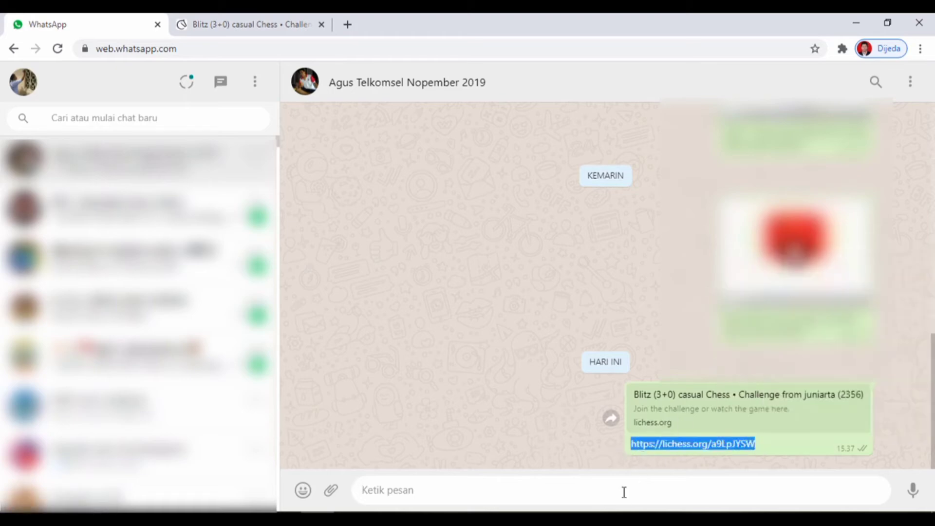
# - Open the copied challenge link in a new tab of the opponent account's browser window and join the game
pyautogui.hotkey('ctrl', 'w')
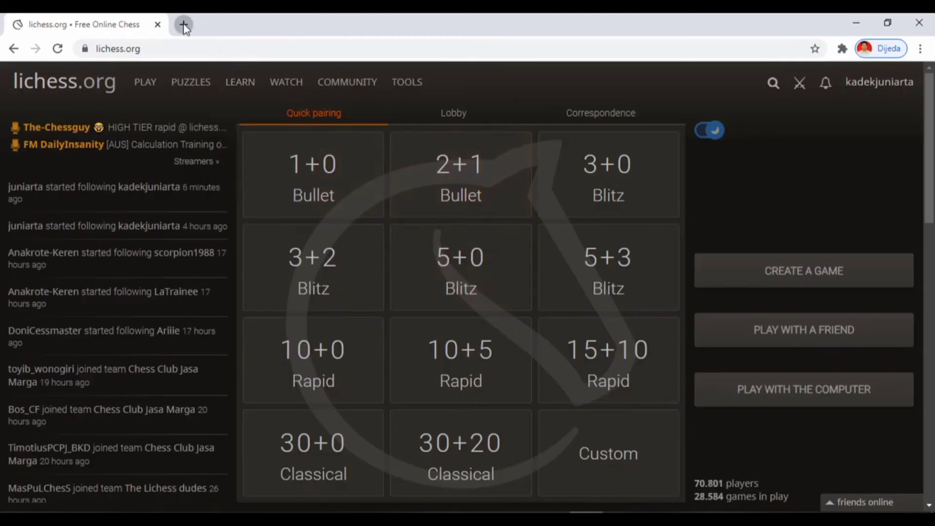
pyautogui.click(184, 25)
pyautogui.hotkey('ctrl', 'v')
pyautogui.press('Return')
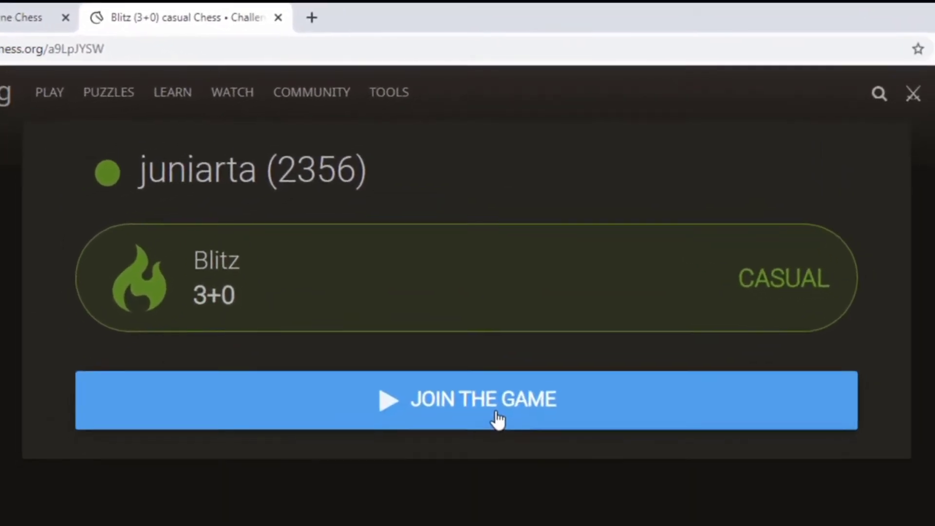
pyautogui.click(498, 420)
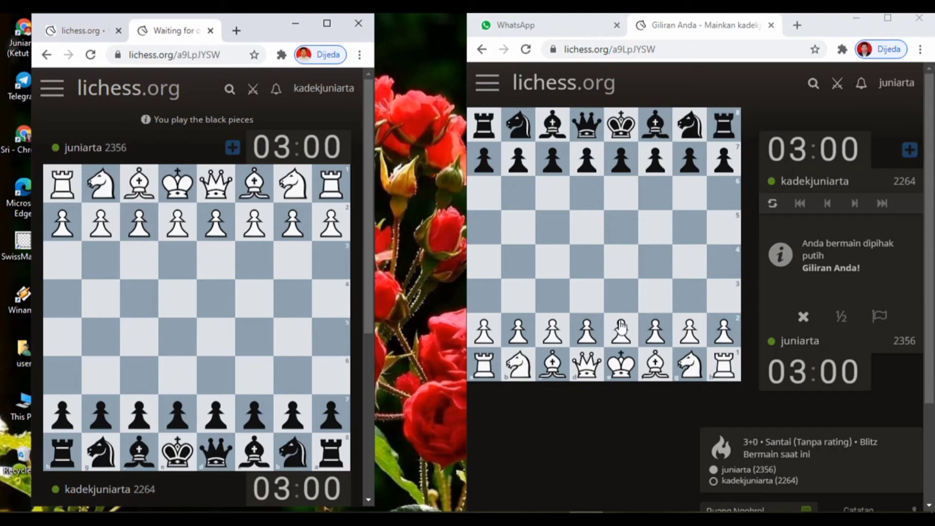
# - Play the first two moves for both sides from their respective windows: 1. e4 c5 2. Nf3 Nc6
pyautogui.moveTo(621, 327); pyautogui.dragTo(621, 262)
pyautogui.moveTo(254, 414); pyautogui.dragTo(255, 337)
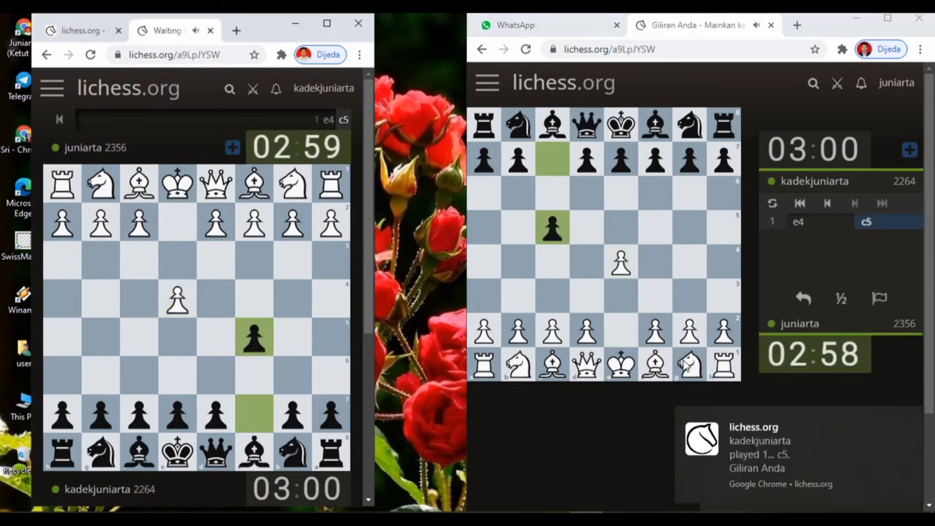
pyautogui.moveTo(690, 365); pyautogui.dragTo(655, 297)
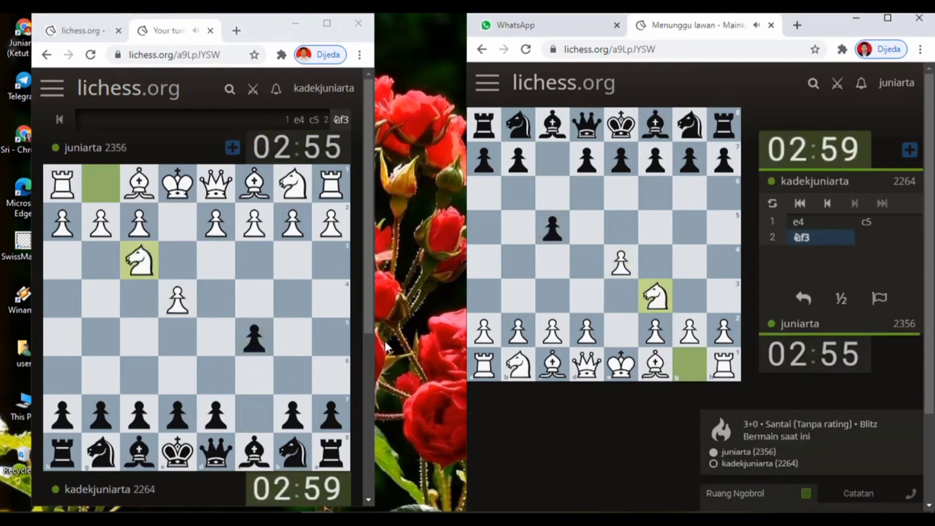
pyautogui.moveTo(292, 453); pyautogui.dragTo(254, 376)
# - Continue the game for both sides with 3. d4 cxd4 4. Nxd4 e5 5. Nb5
pyautogui.moveTo(587, 332); pyautogui.dragTo(587, 263)
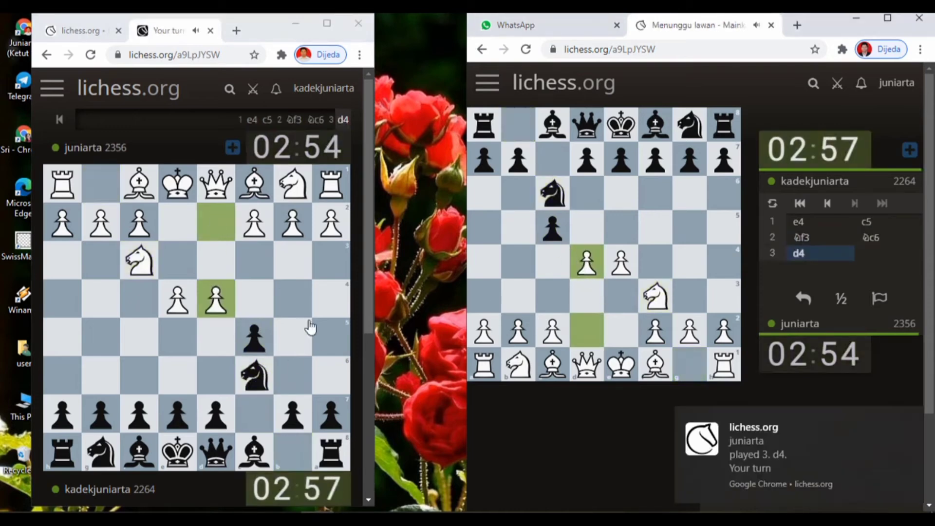
pyautogui.moveTo(266, 329); pyautogui.dragTo(218, 298)
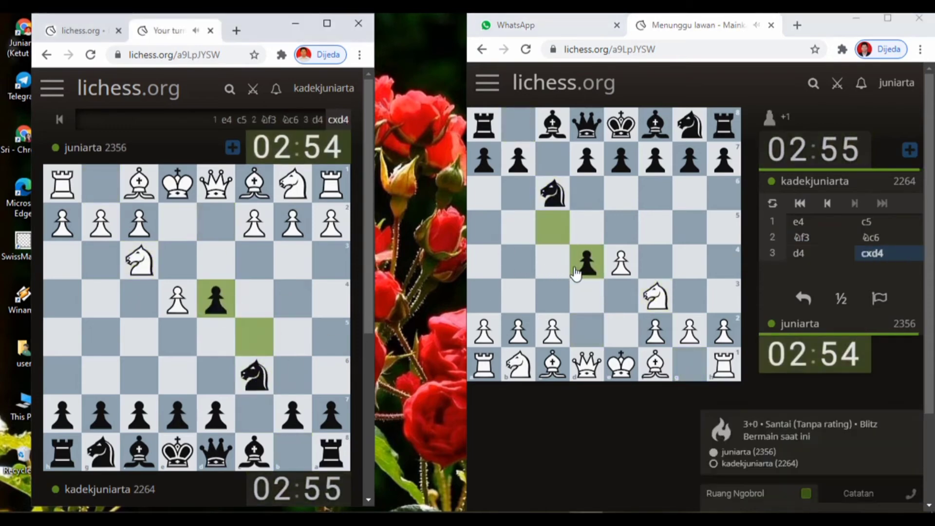
pyautogui.moveTo(656, 296); pyautogui.dragTo(587, 263)
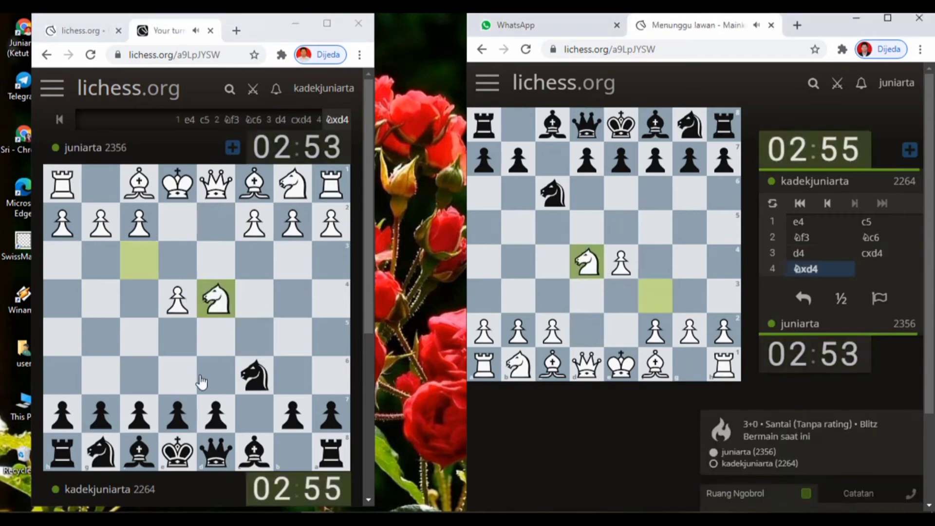
pyautogui.moveTo(188, 407); pyautogui.dragTo(179, 338)
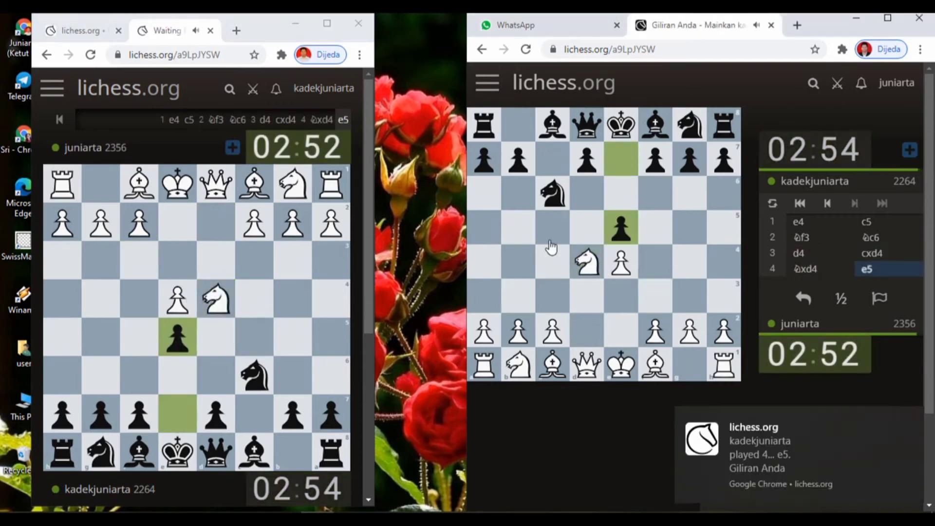
pyautogui.moveTo(587, 263); pyautogui.dragTo(518, 227)
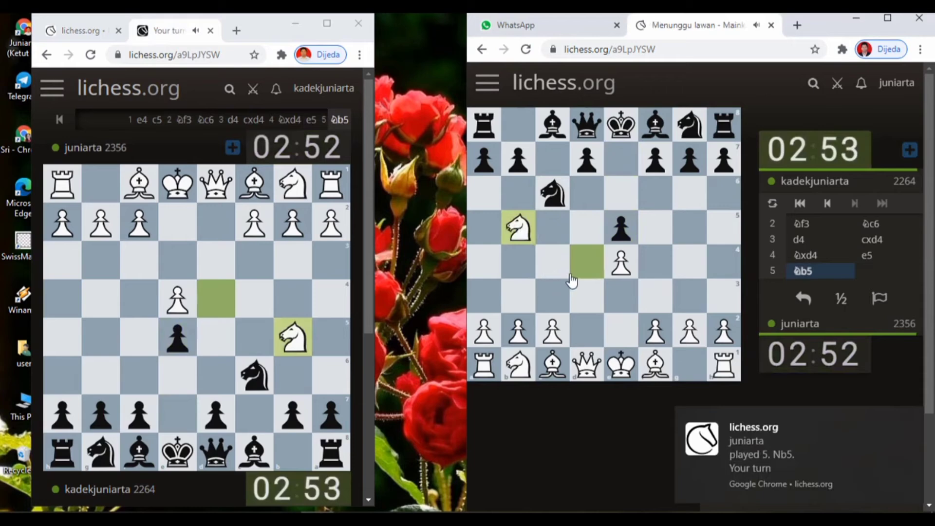
# - Continue the game for both sides with 5...Nf6 6. N1c3 d6 7. Nd5 Nxd5 8. exd5 Ne7
pyautogui.moveTo(101, 453); pyautogui.dragTo(139, 375)
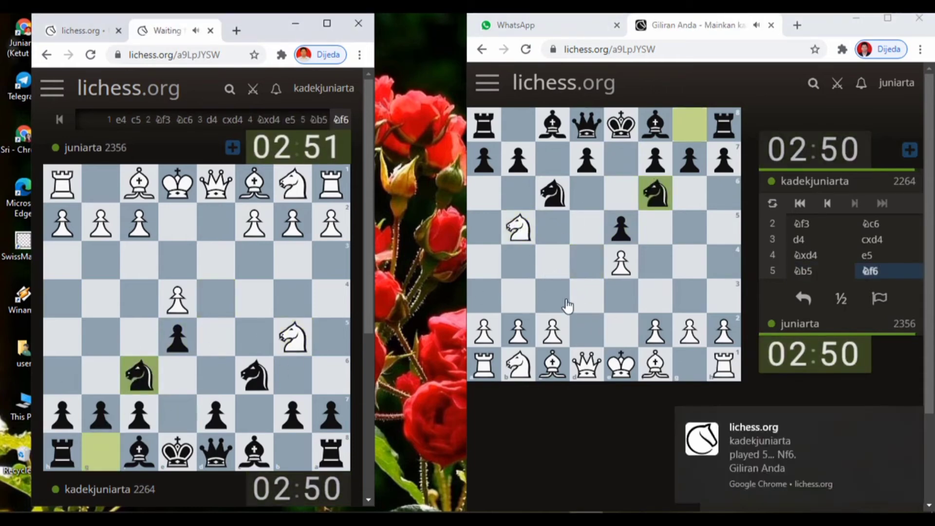
pyautogui.moveTo(518, 364); pyautogui.dragTo(552, 297)
pyautogui.moveTo(216, 414); pyautogui.dragTo(215, 376)
pyautogui.moveTo(552, 296); pyautogui.dragTo(586, 231)
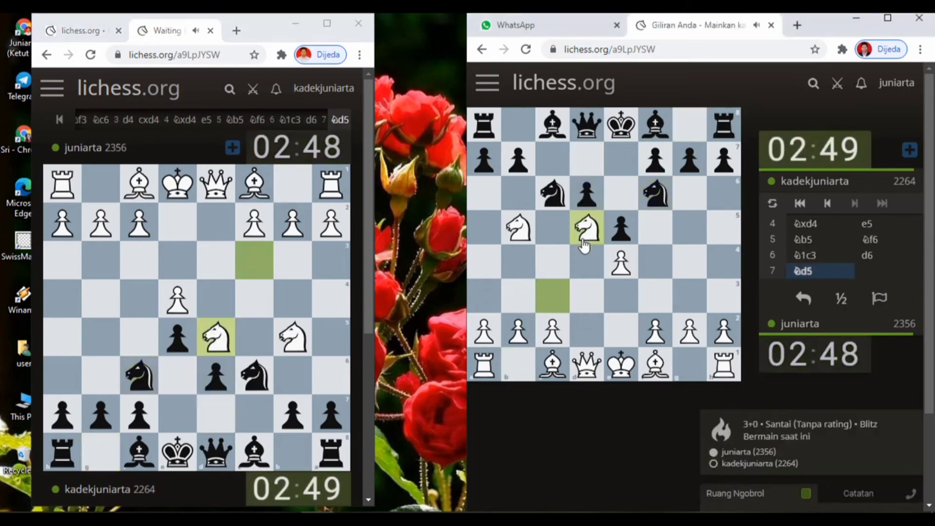
pyautogui.moveTo(151, 375); pyautogui.dragTo(216, 337)
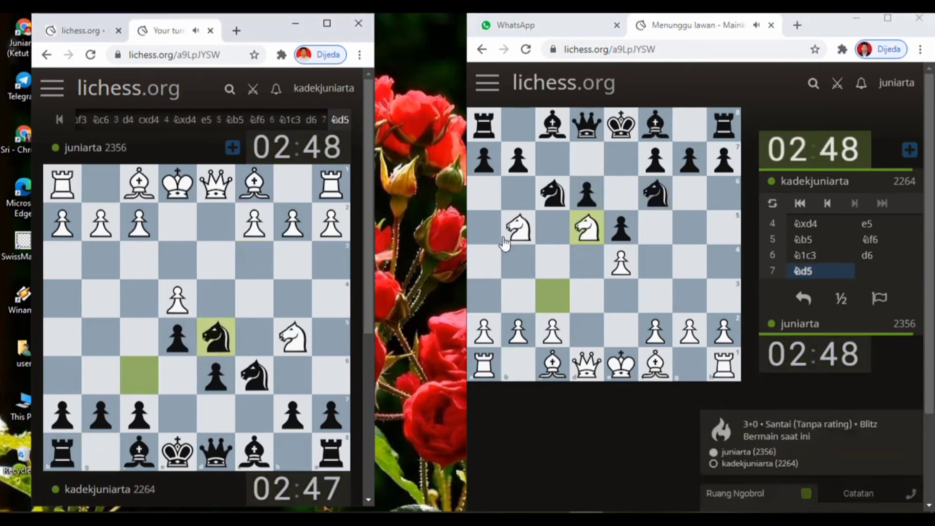
pyautogui.moveTo(580, 229); pyautogui.dragTo(587, 229)
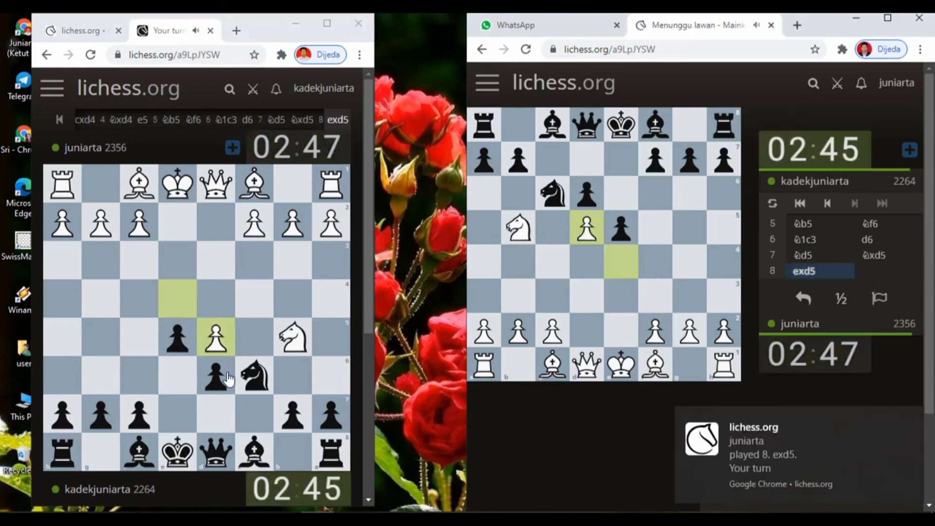
pyautogui.moveTo(254, 375); pyautogui.dragTo(178, 414)
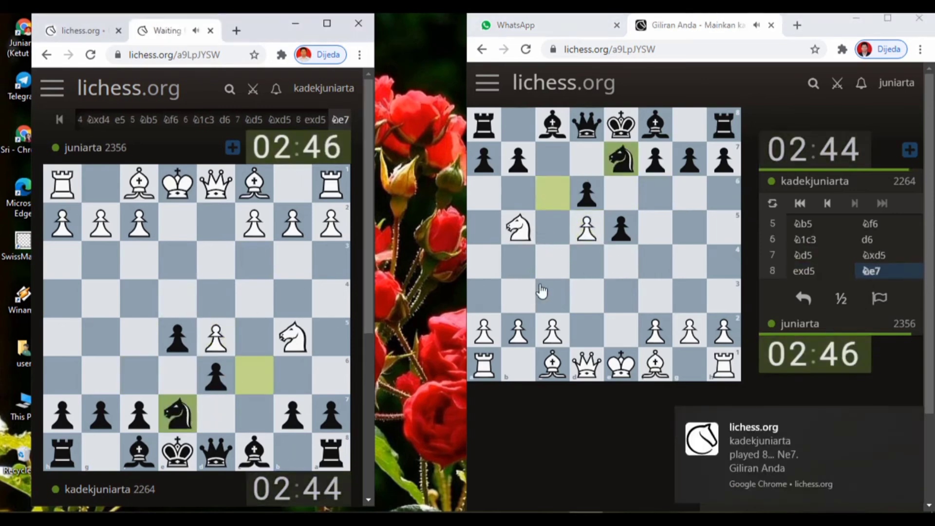
# - Finish the game for both sides with 9. c4 a6 10. Qa4 Bd7 11. Nxd6#
pyautogui.click(556, 262)
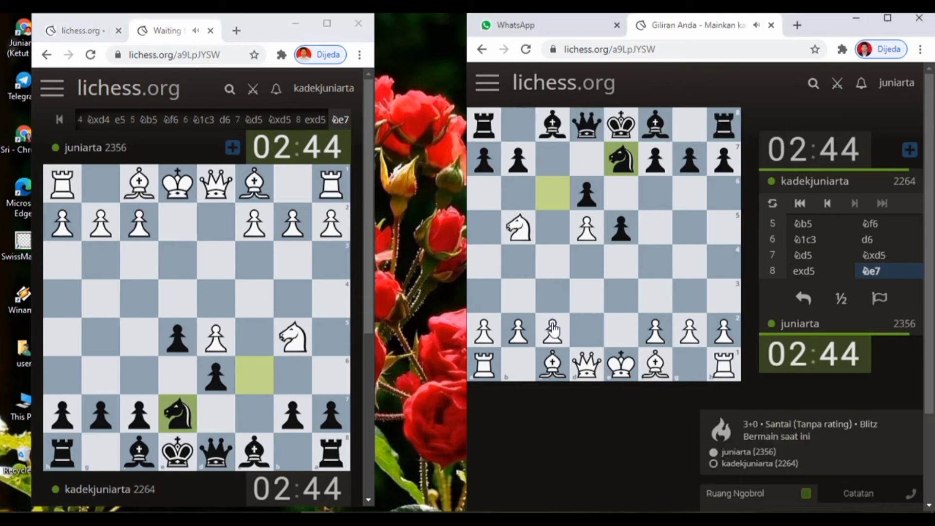
pyautogui.moveTo(552, 330); pyautogui.dragTo(554, 262)
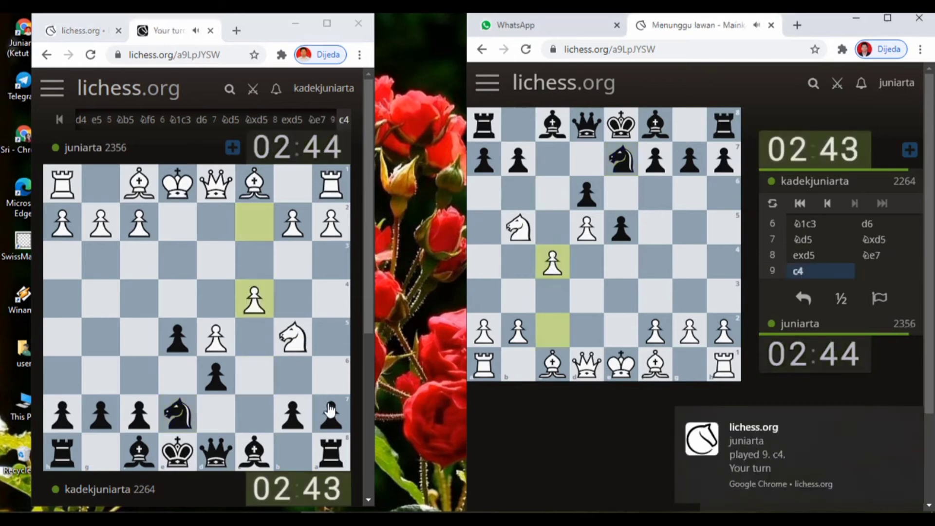
pyautogui.moveTo(331, 414); pyautogui.dragTo(332, 385)
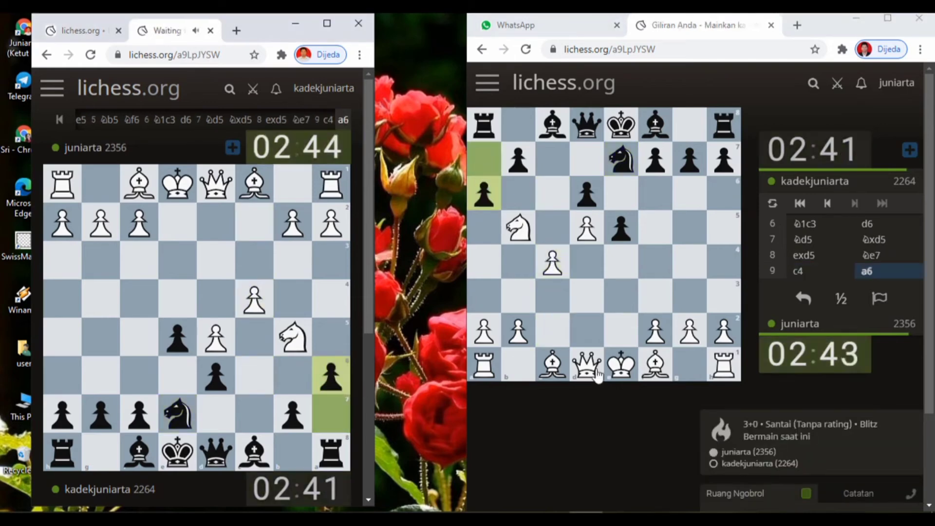
pyautogui.moveTo(587, 364); pyautogui.dragTo(485, 263)
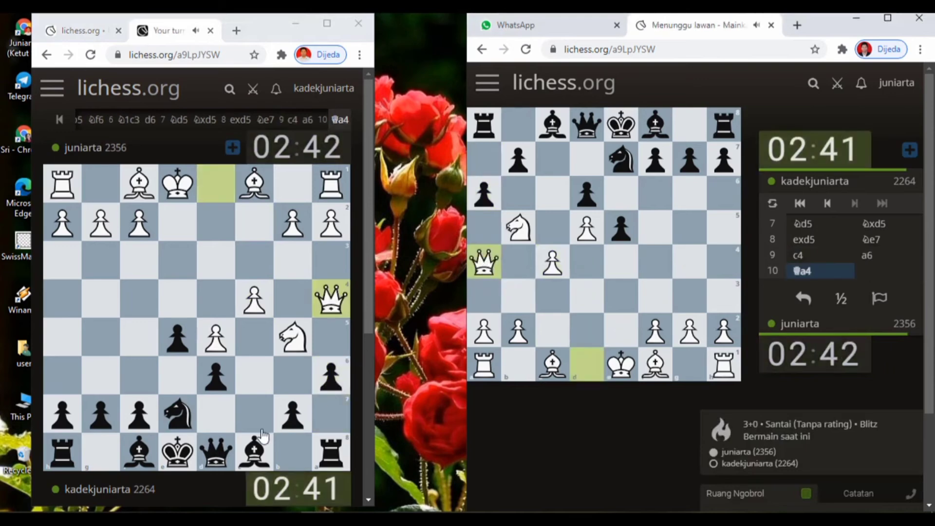
pyautogui.moveTo(258, 444); pyautogui.dragTo(216, 414)
pyautogui.moveTo(531, 228); pyautogui.dragTo(587, 193)
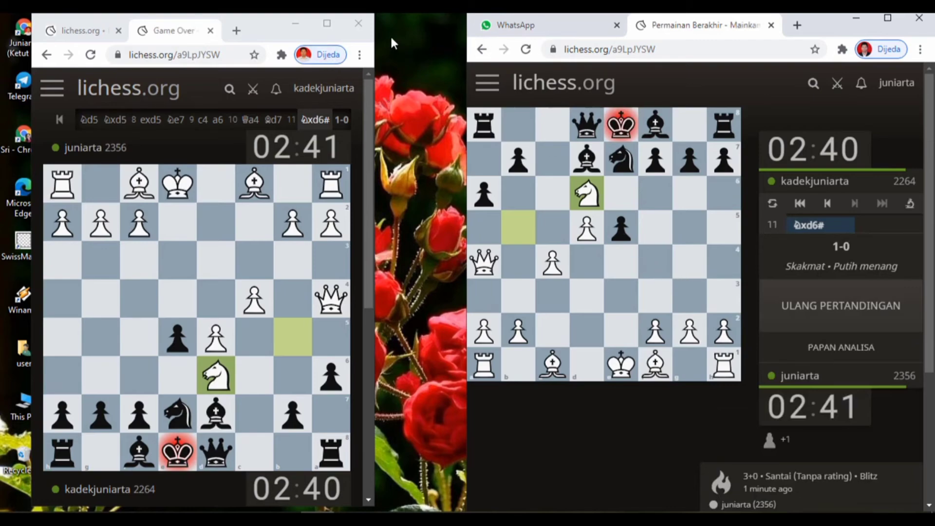
# - Check the finished game in the enlarged opponent window, and open the shared challenge link from the WhatsApp chat in the challenger's browser
pyautogui.click(327, 23)
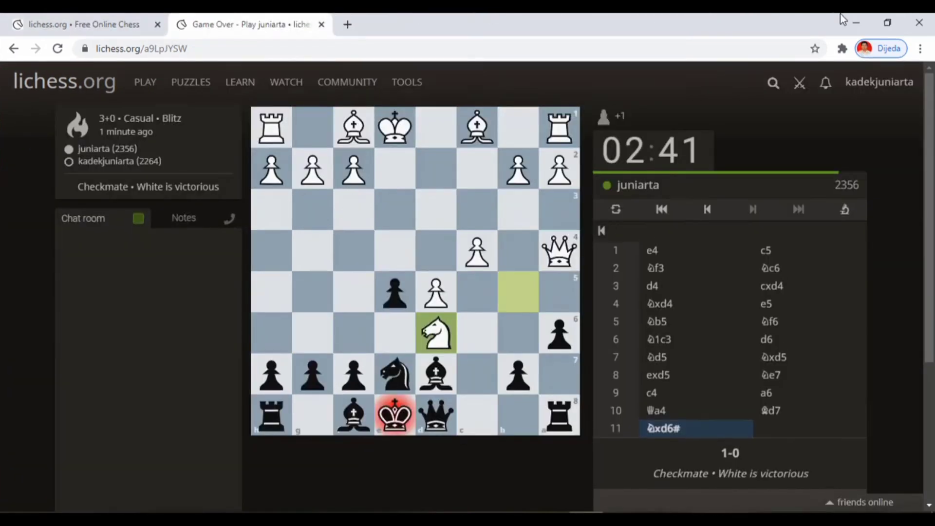
pyautogui.click(848, 20)
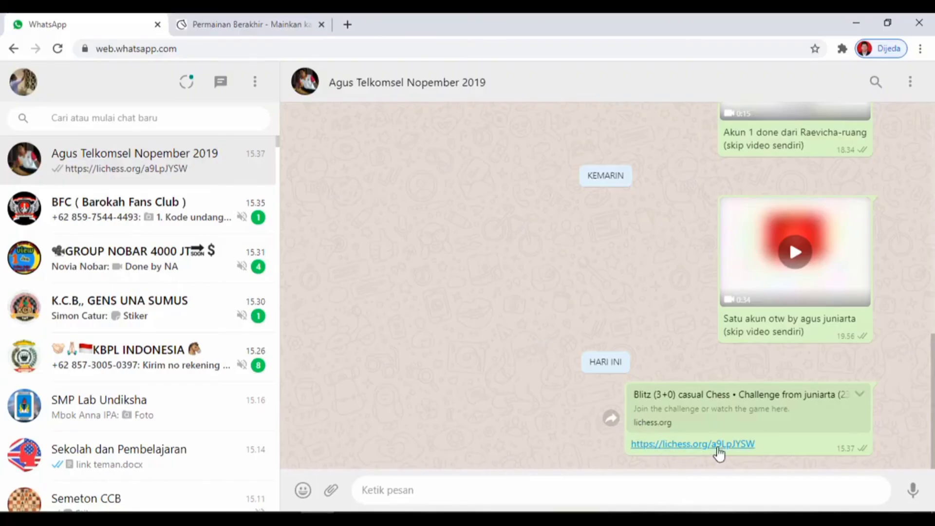
pyautogui.click(719, 452)
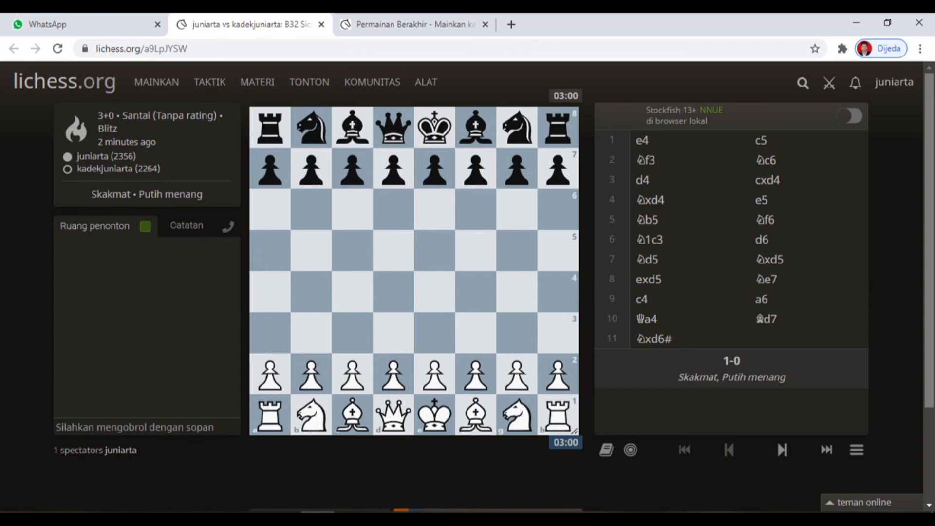
# - Replay the finished game move by move from the starting position to the final move 11. Nxd6#
pyautogui.press('Right')
pyautogui.press('Right')
pyautogui.press('Right')
pyautogui.press('Right')
pyautogui.press('Right')
pyautogui.press('Right')
pyautogui.press('Right')
pyautogui.press('Right')
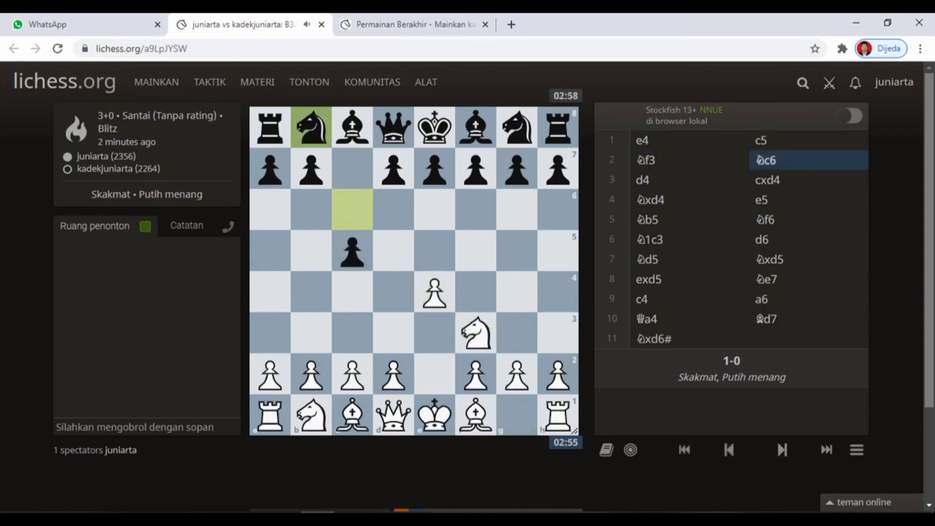
pyautogui.press('Right')
pyautogui.press('Right')
pyautogui.press('Right')
pyautogui.press('Right')
pyautogui.press('Right')
pyautogui.press('Right')
pyautogui.press('Right')
pyautogui.press('Right')
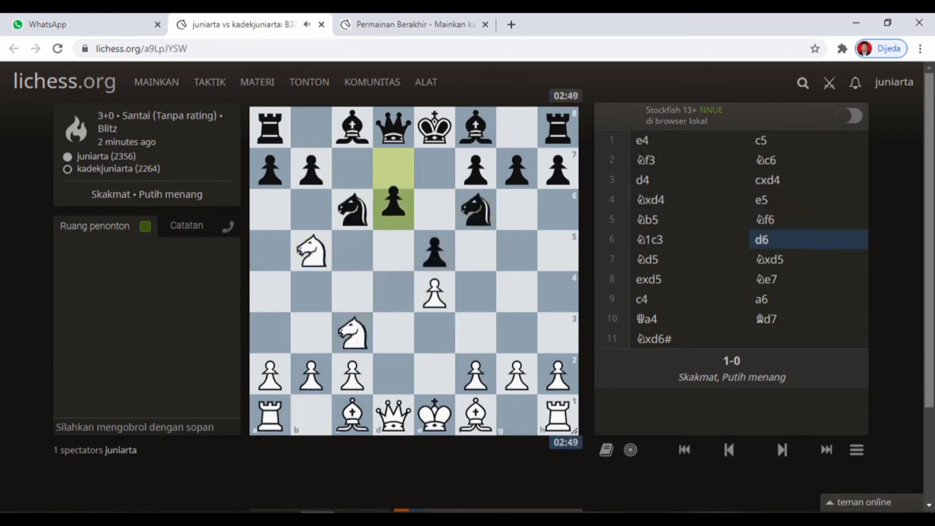
pyautogui.press('Right')
pyautogui.press('Right')
pyautogui.press('Right')
pyautogui.press('Right')
pyautogui.press('Right')
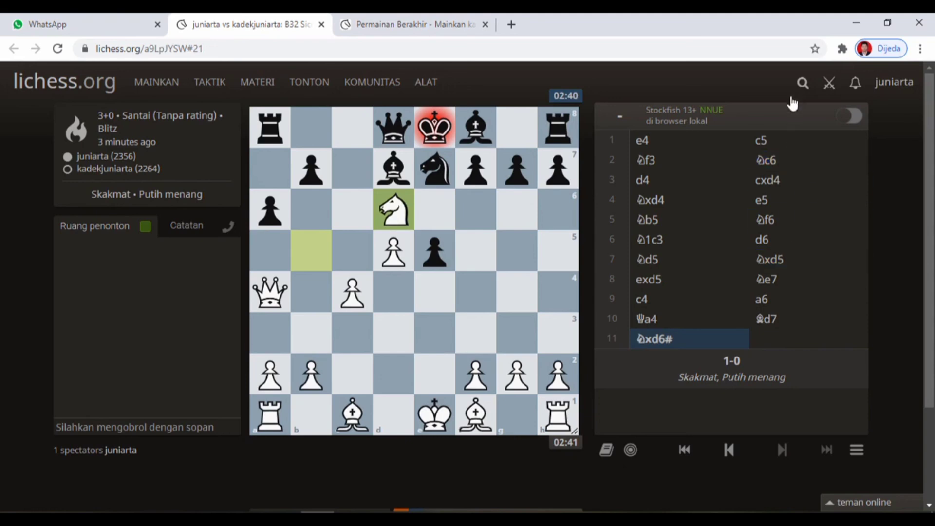
# - Find the opponent's profile through the player search and open that player's game on TV
pyautogui.click(803, 83)
pyautogui.write('kadek')
pyautogui.press('Return')
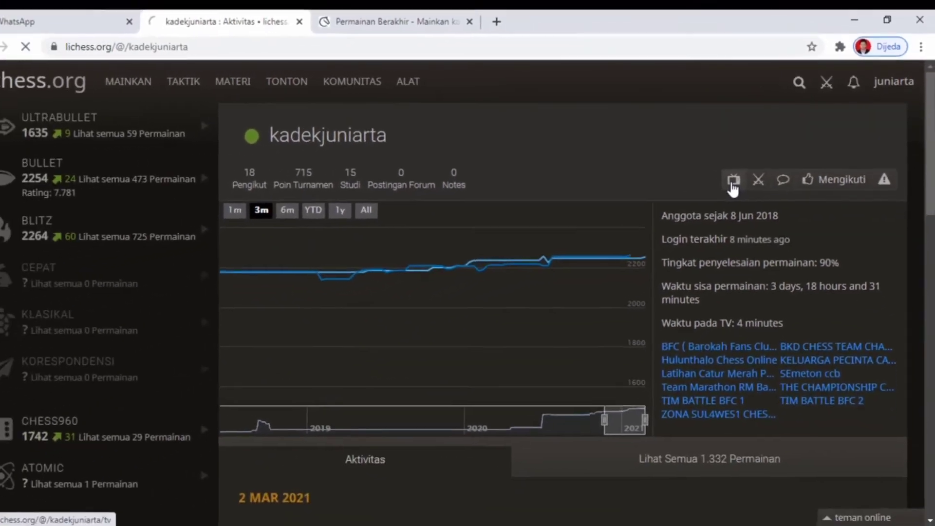
pyautogui.click(641, 229)
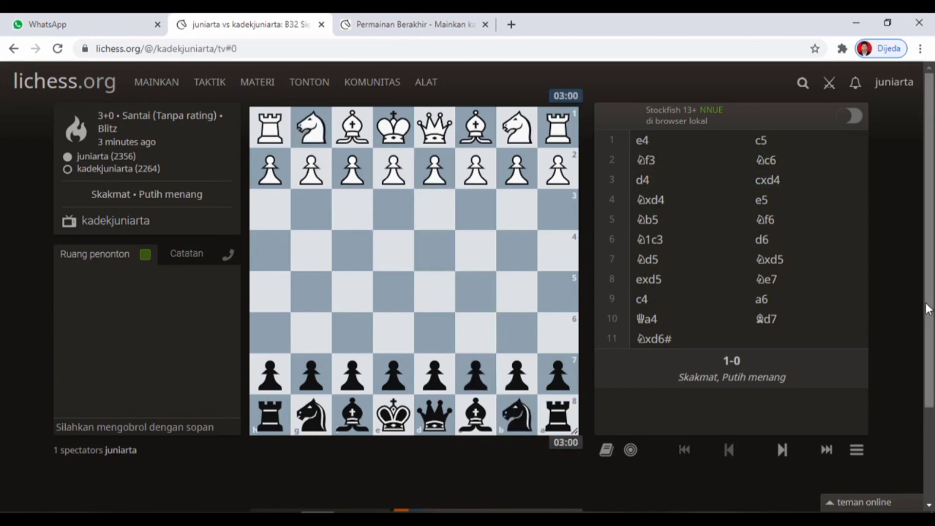
# - Expand the list of online friends and watch the live game of the first friend marked as playing
pyautogui.click(882, 502)
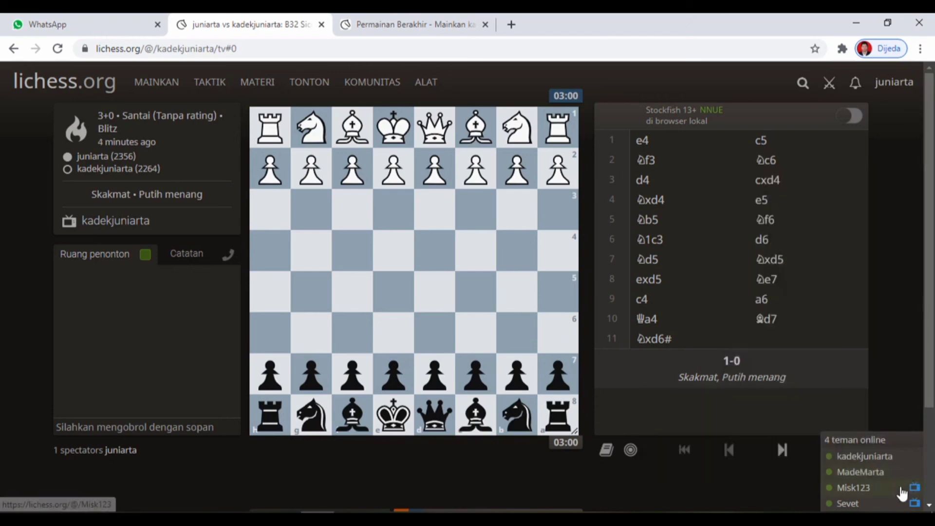
pyautogui.moveTo(902, 491)
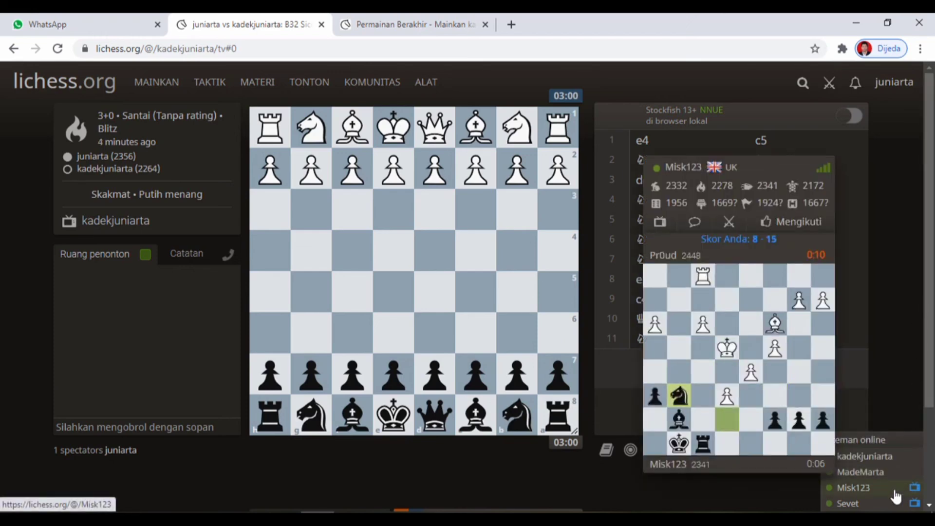
pyautogui.click(915, 488)
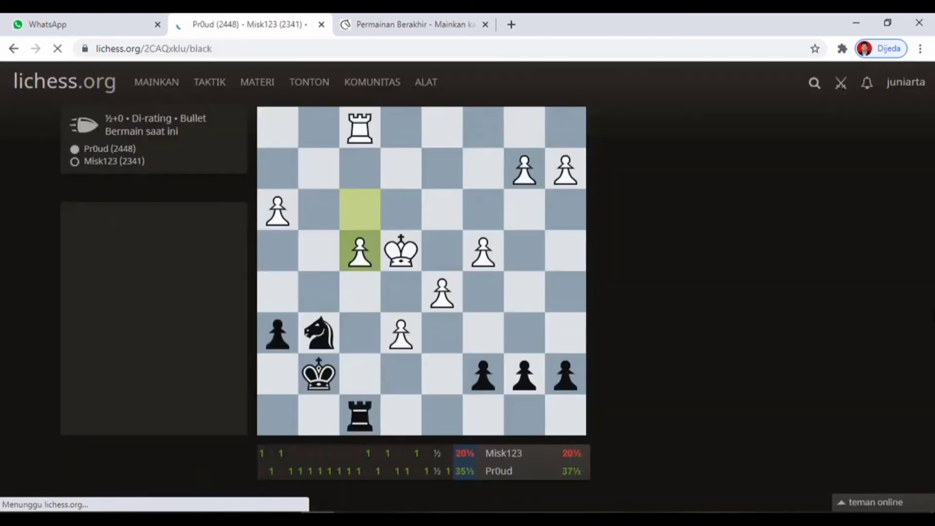